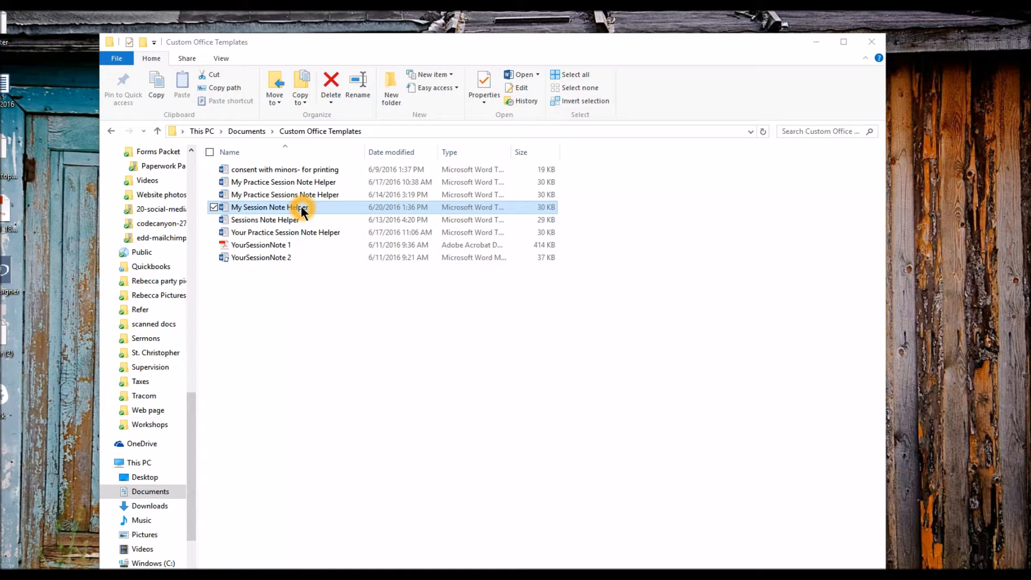
Open the My Session Note Helper template itself for editing from the Custom Office Templates folder.
right_click(301, 208)
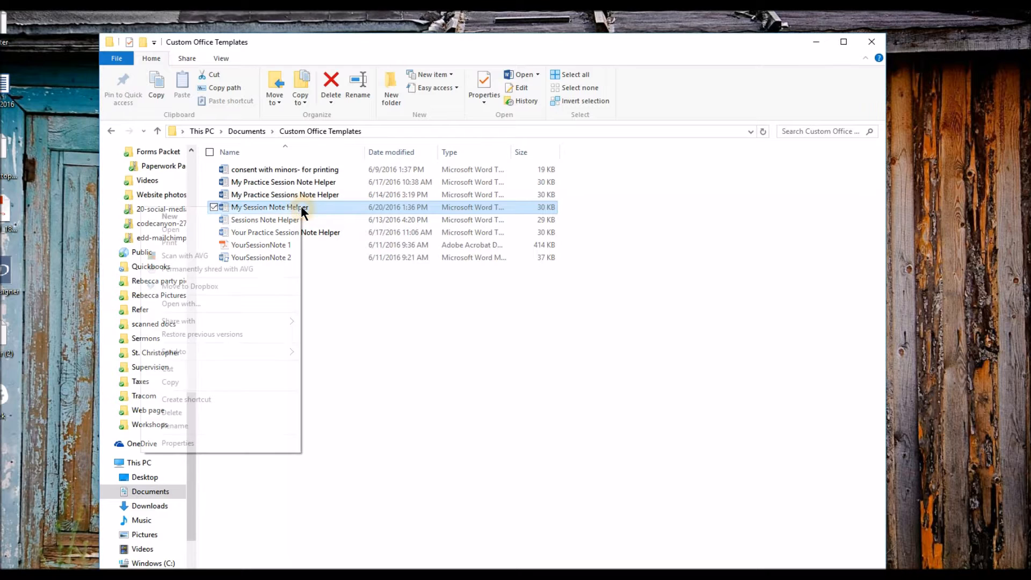
click(174, 229)
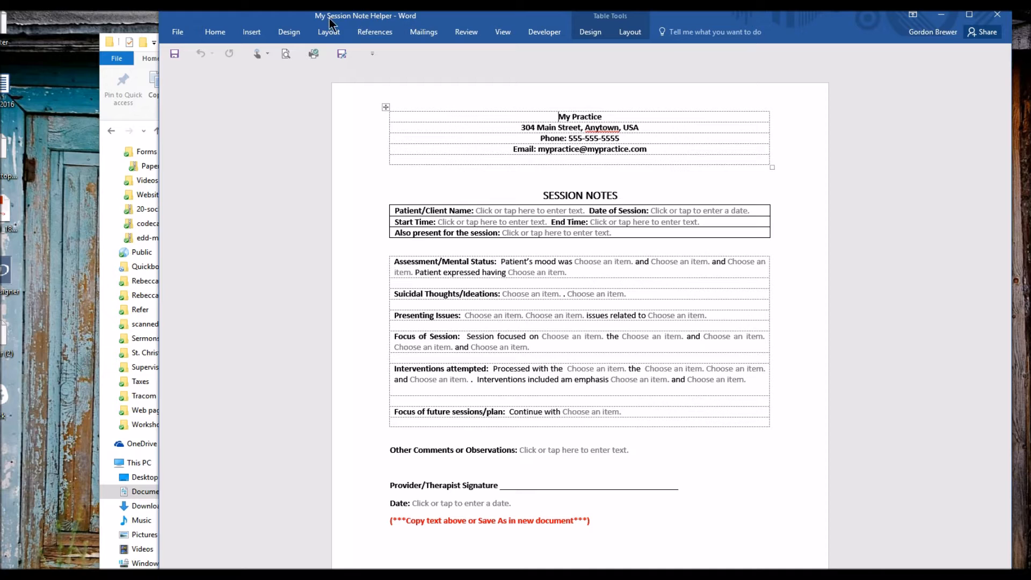
click(262, 135)
click(299, 106)
drag(517, 16, 517, 40)
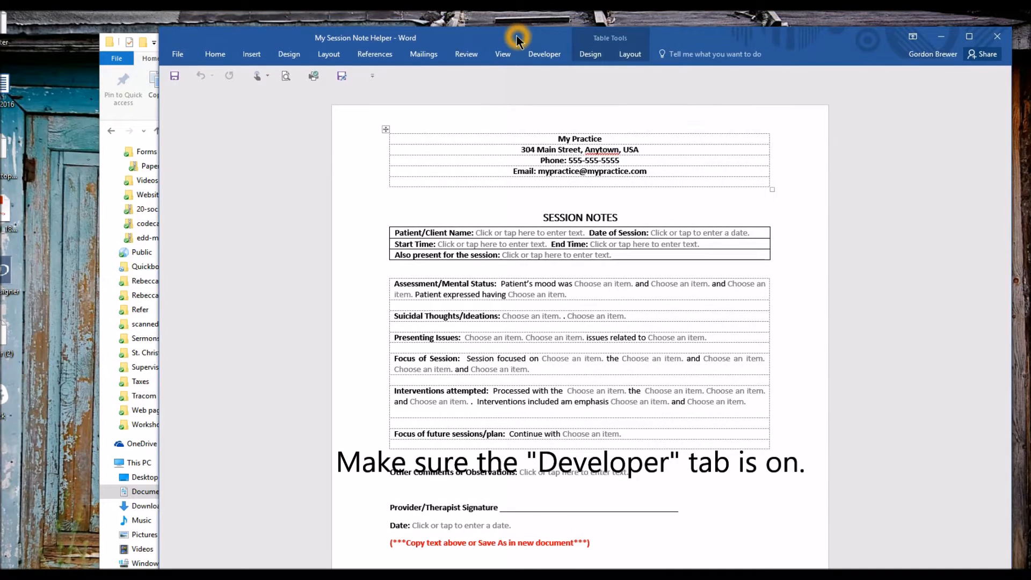
Check in the ribbon customization options that the Developer tab is enabled, and leave the options.
click(543, 58)
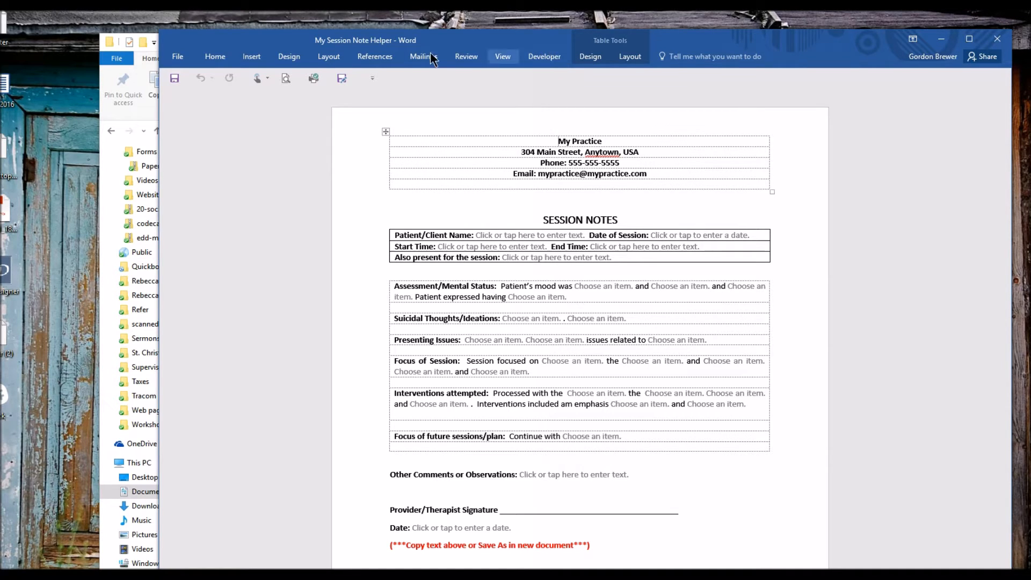
click(179, 59)
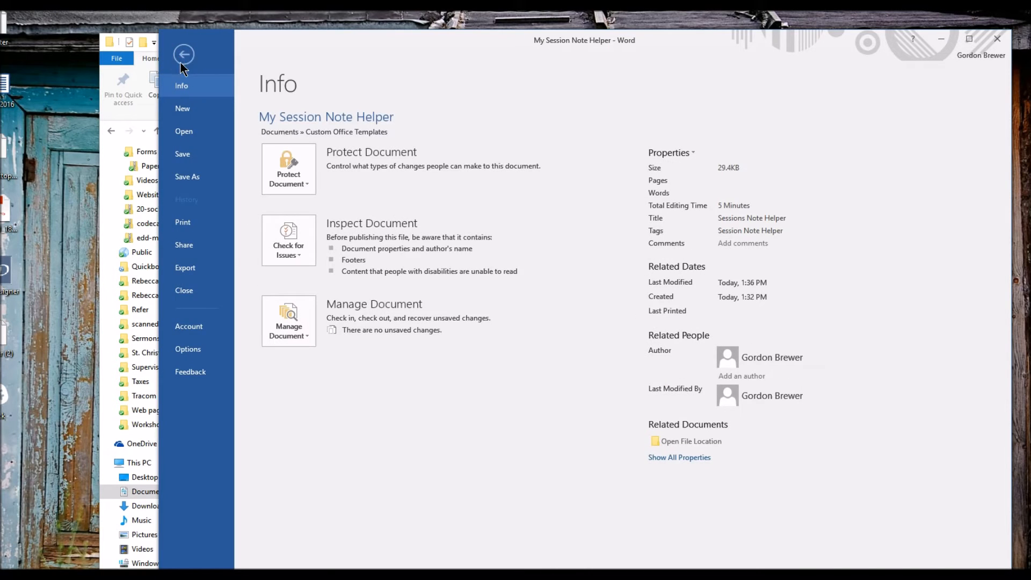
click(203, 352)
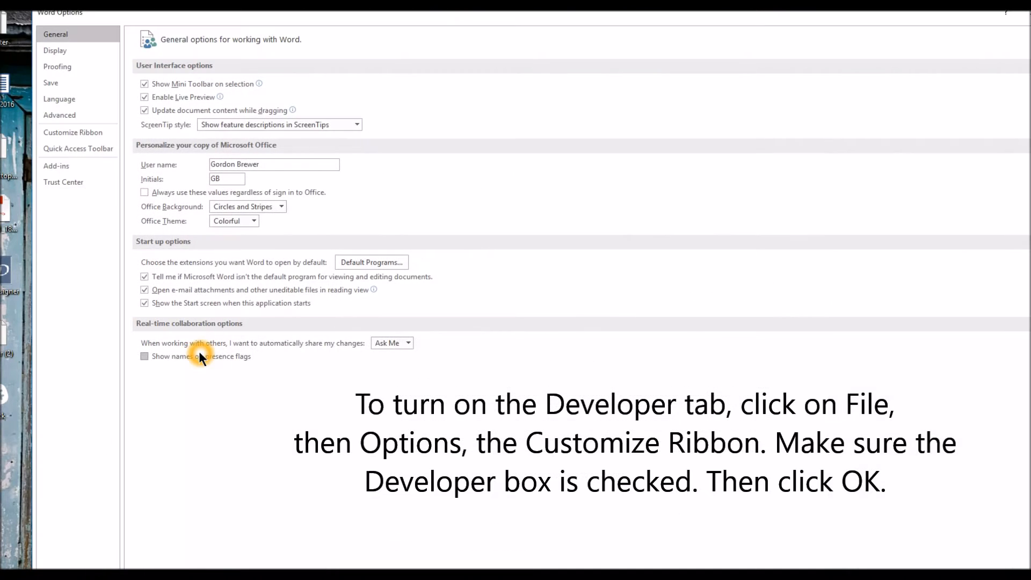
click(65, 133)
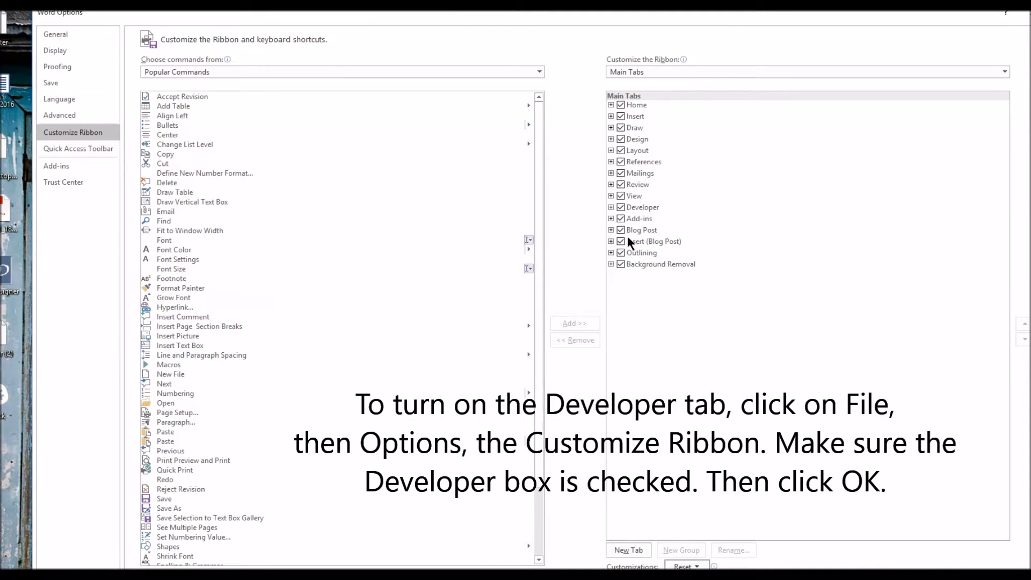
click(622, 210)
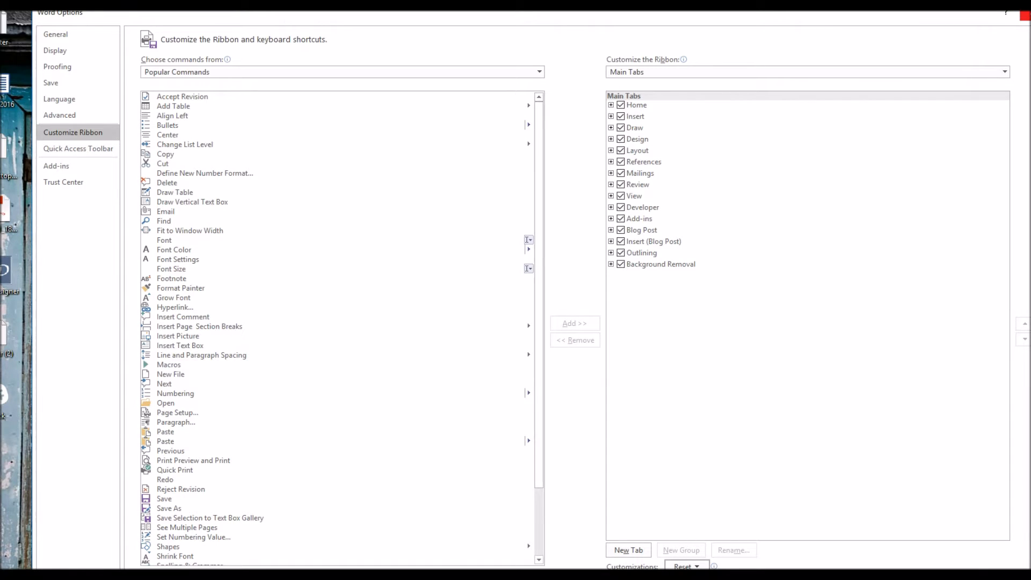
click(1024, 15)
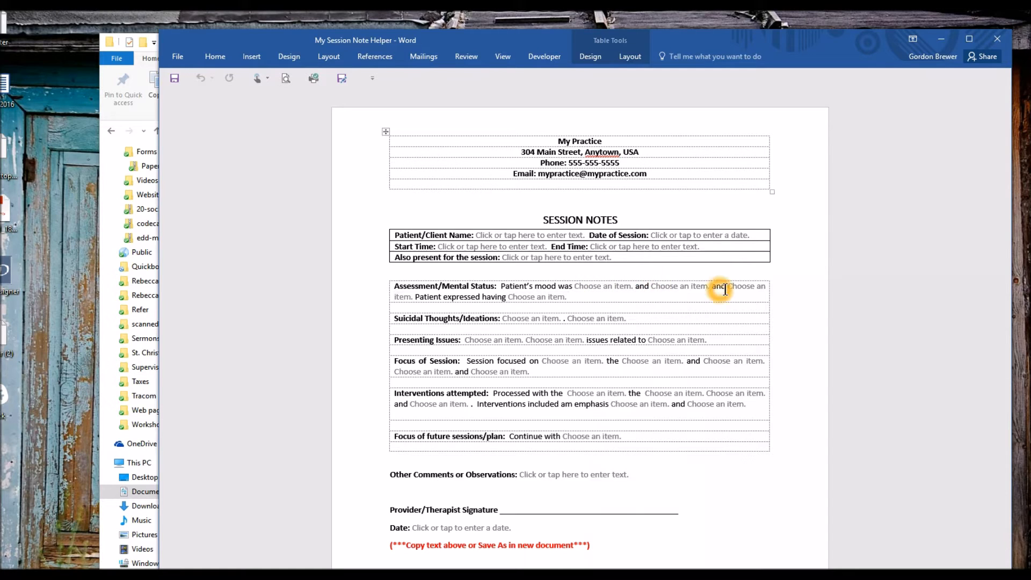
Correct "positve" to "positive" in the minimal-stressors choice of the State drop-down after "Patient expressed having", and check the resulting choice list.
click(533, 297)
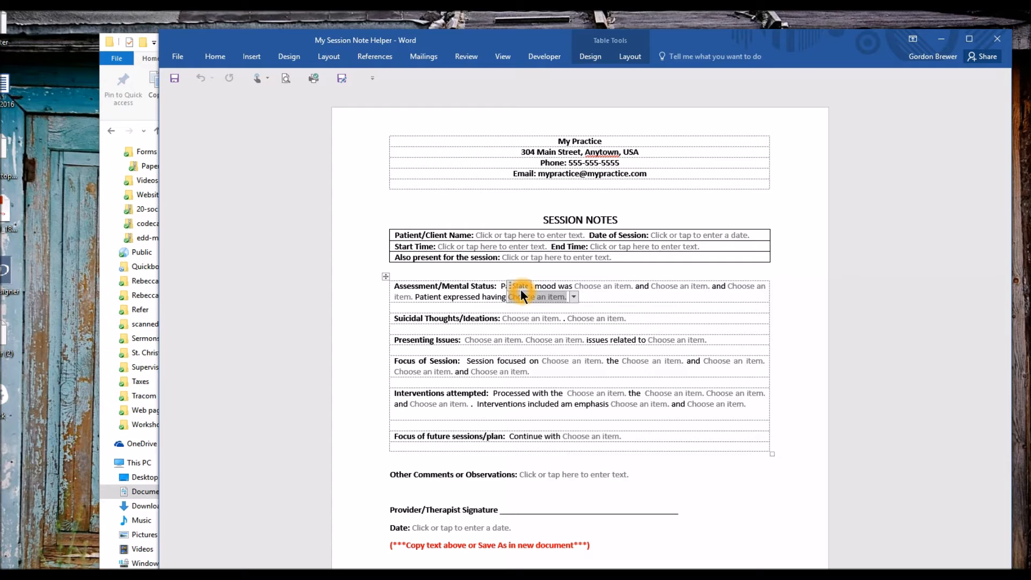
click(543, 57)
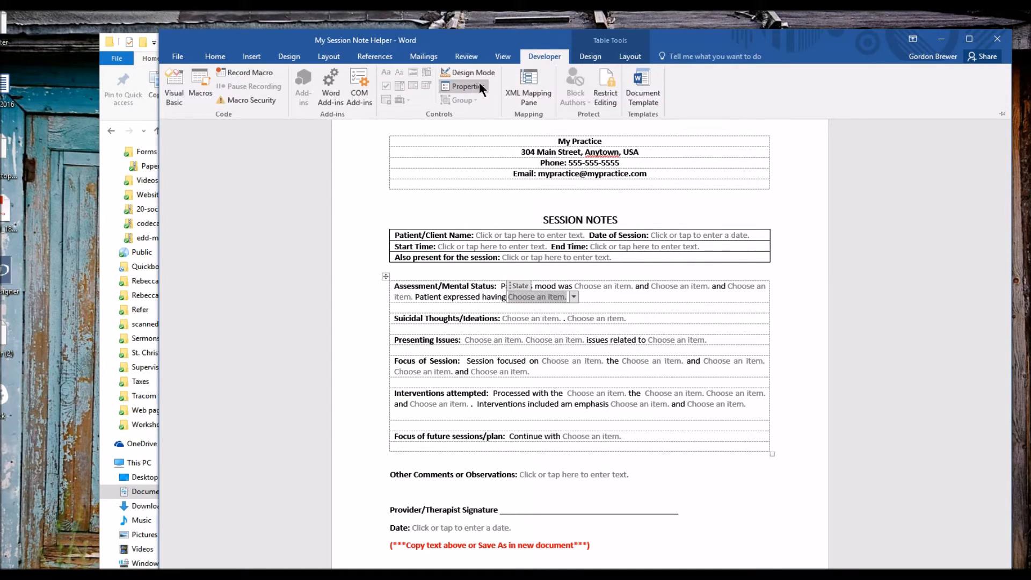
click(472, 86)
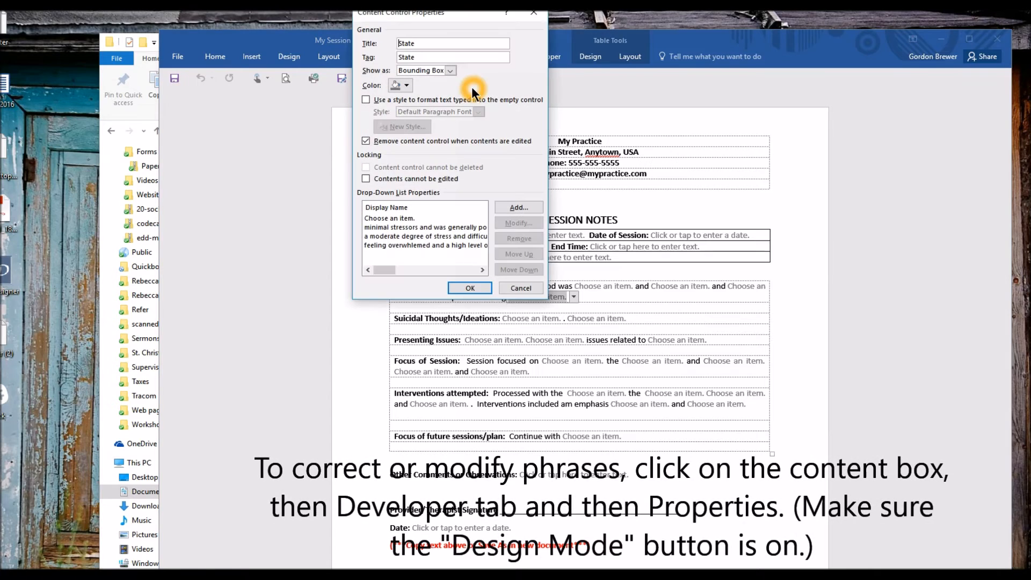
click(458, 227)
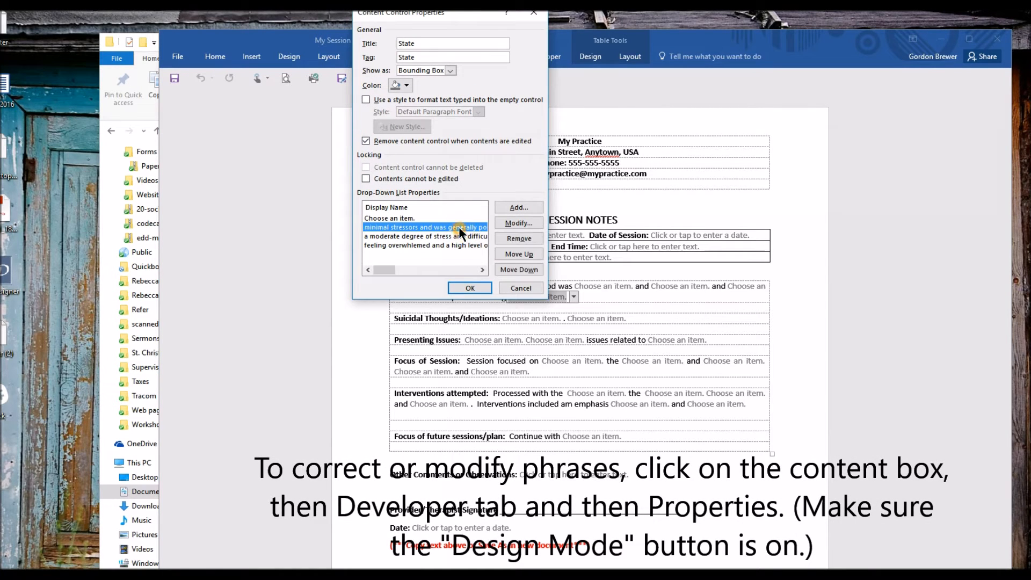
click(511, 223)
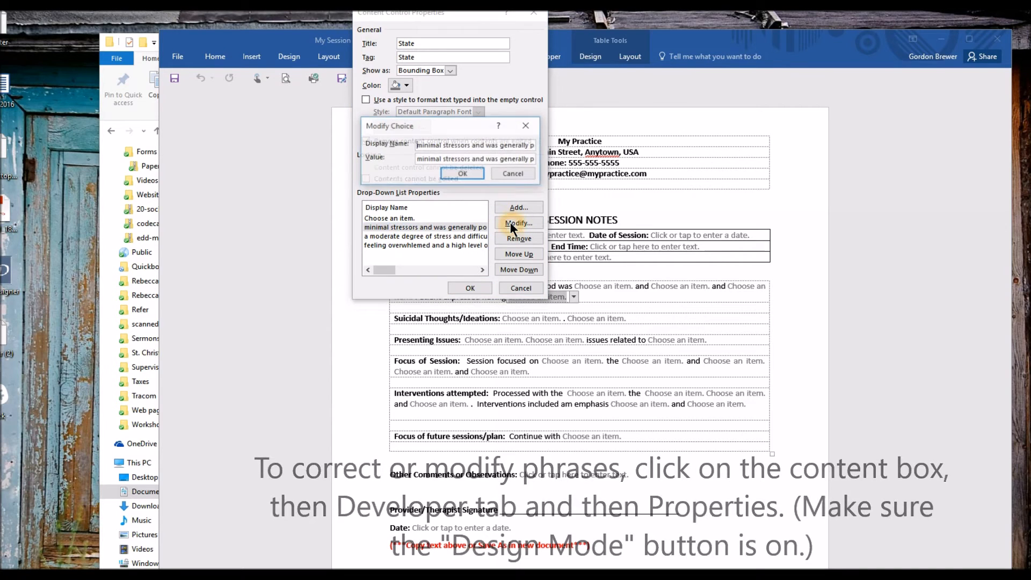
click(475, 156)
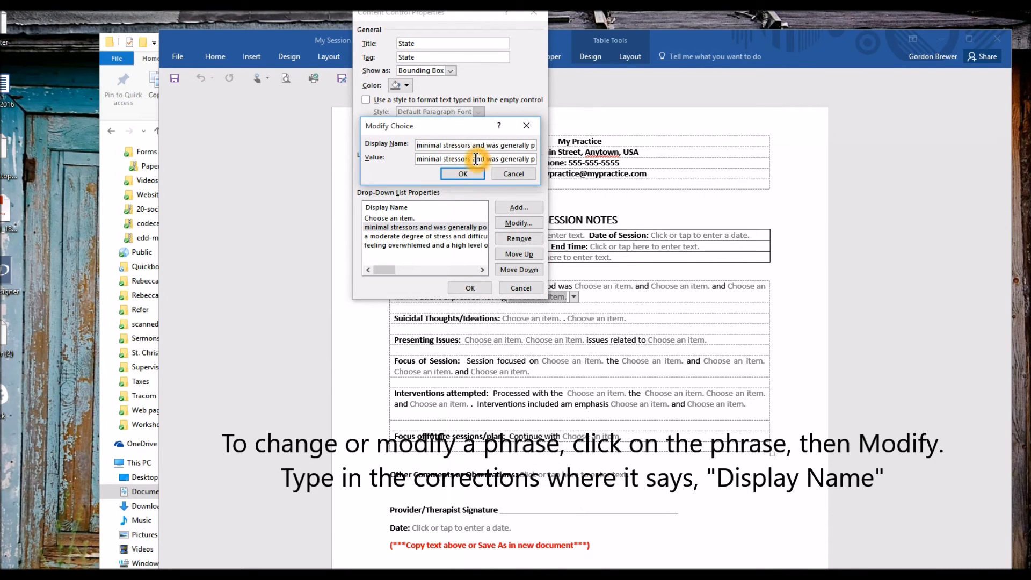
click(657, 156)
key(Right)
key(Right)
key(Right)
key(Right)
key(Right)
key(Right)
key(Right)
key(Right)
key(Right)
key(Right)
key(Right)
key(Right)
key(Right)
key(Right)
key(Right)
key(Right)
key(Right)
key(Right)
key(Right)
key(Right)
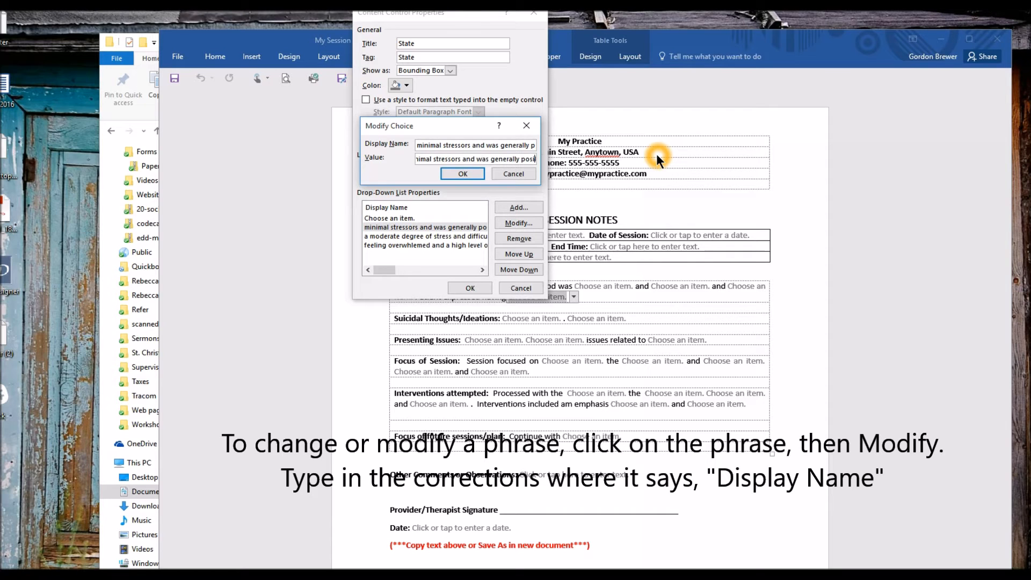
key(Right)
key(Right)
key(Right)
key(Right)
key(Right)
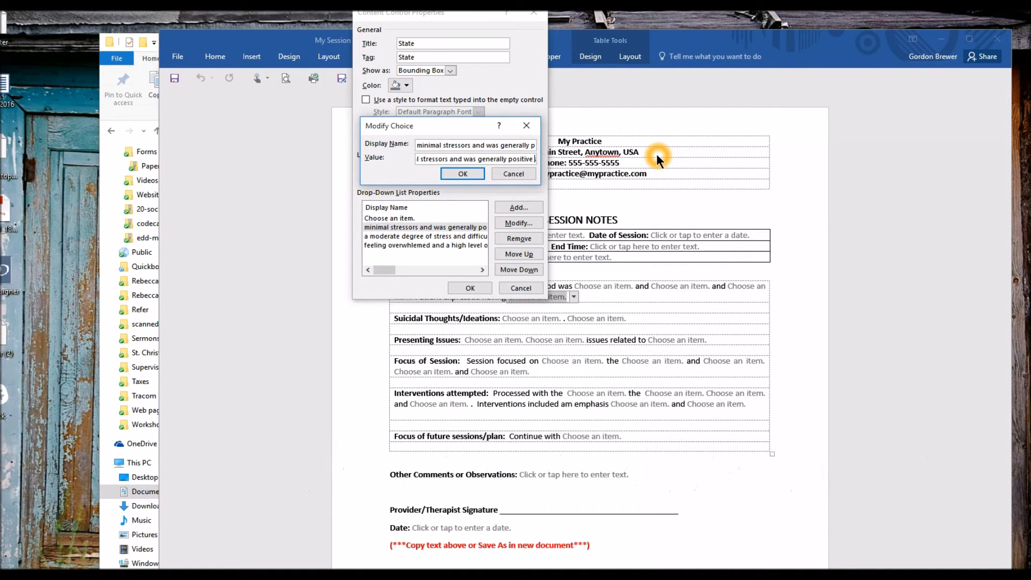
key(shift+Tab)
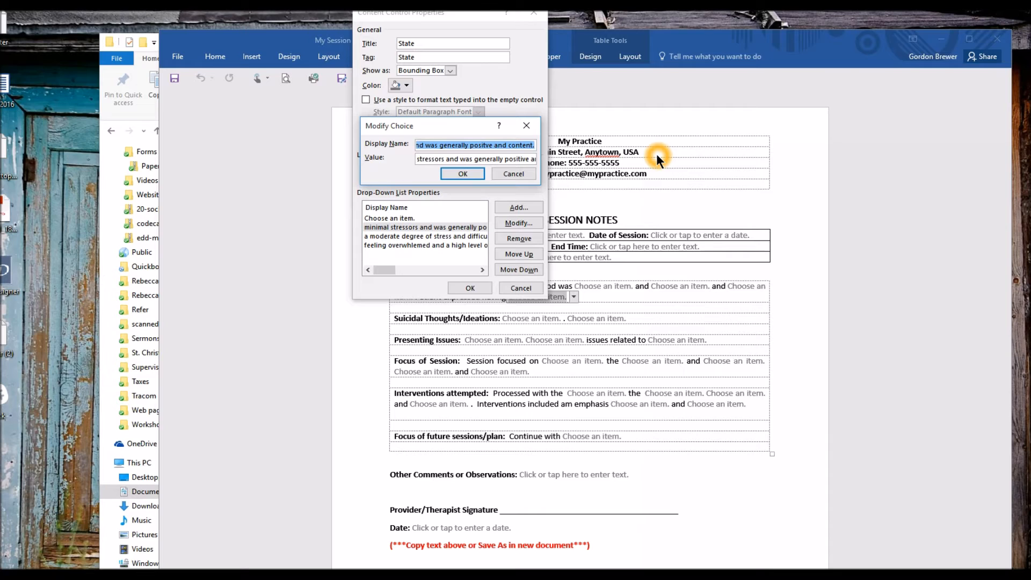
key(Right)
key(Left)
key(Left)
key(Left)
key(Left)
key(Left)
key(Left)
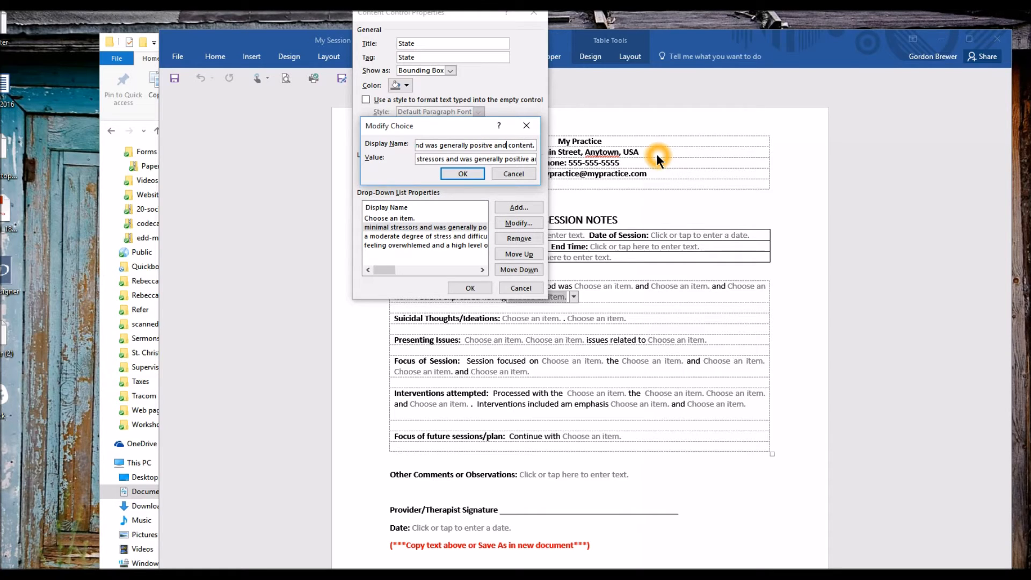
key(Left)
key(Left)
key(Left)
key(Left)
key(Left)
key(Left)
key(Left)
text(i)
click(464, 173)
click(471, 287)
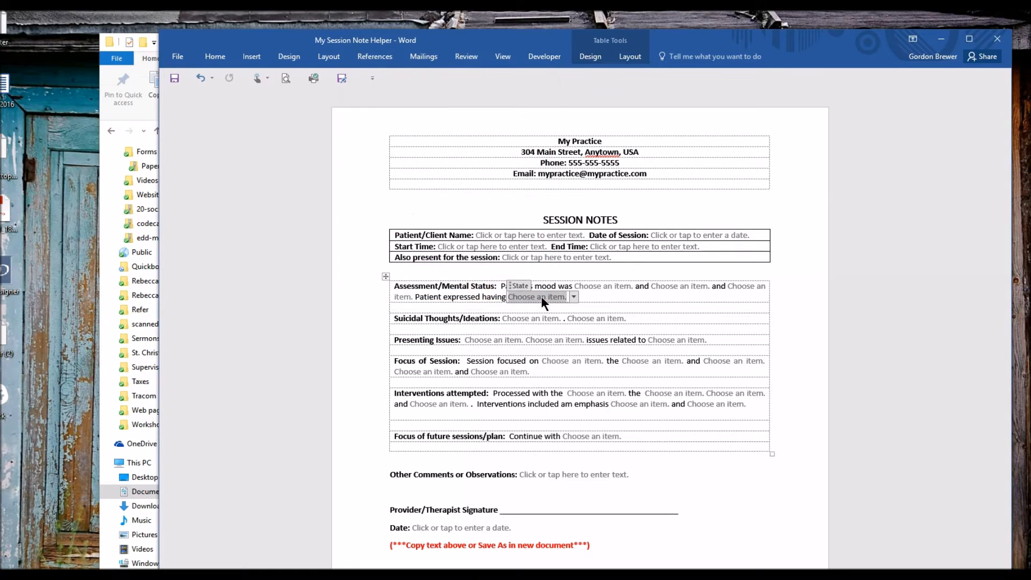
click(575, 296)
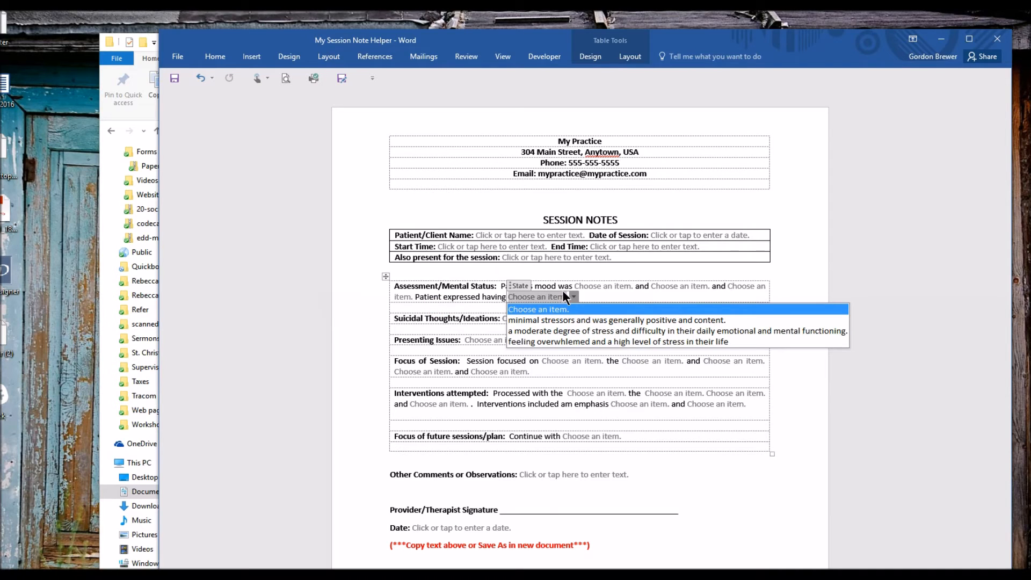
click(376, 303)
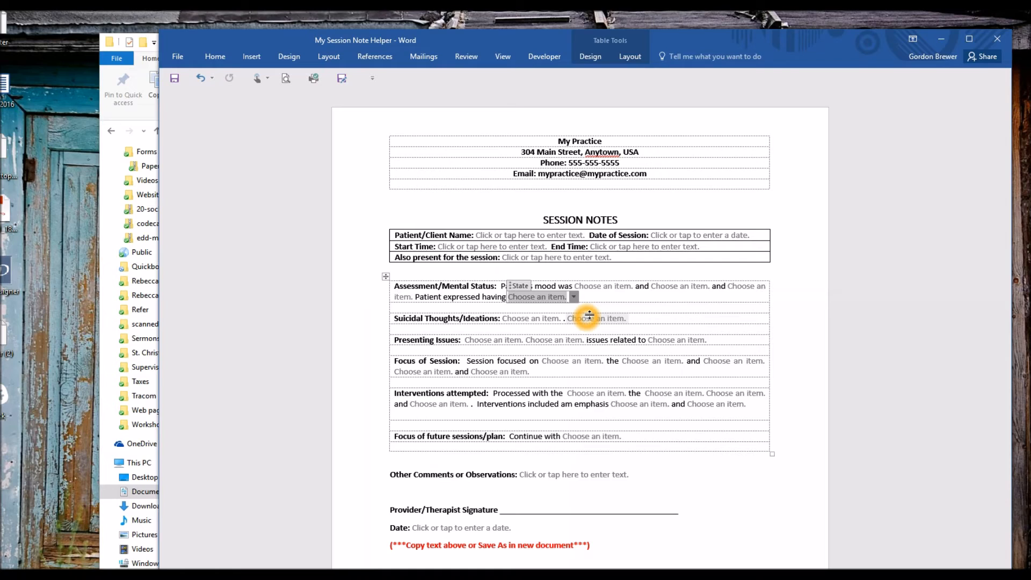
Add the choice "Patient denies having any thoughts of self-harming or cutting." to the Comments drop-down on the Suicidal Thoughts/Ideations line.
click(515, 319)
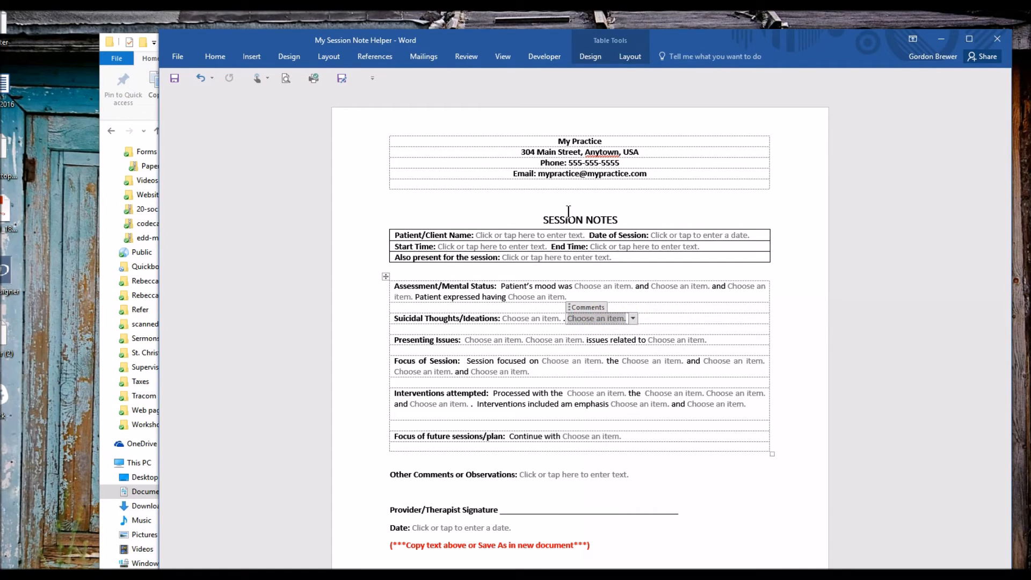
click(542, 62)
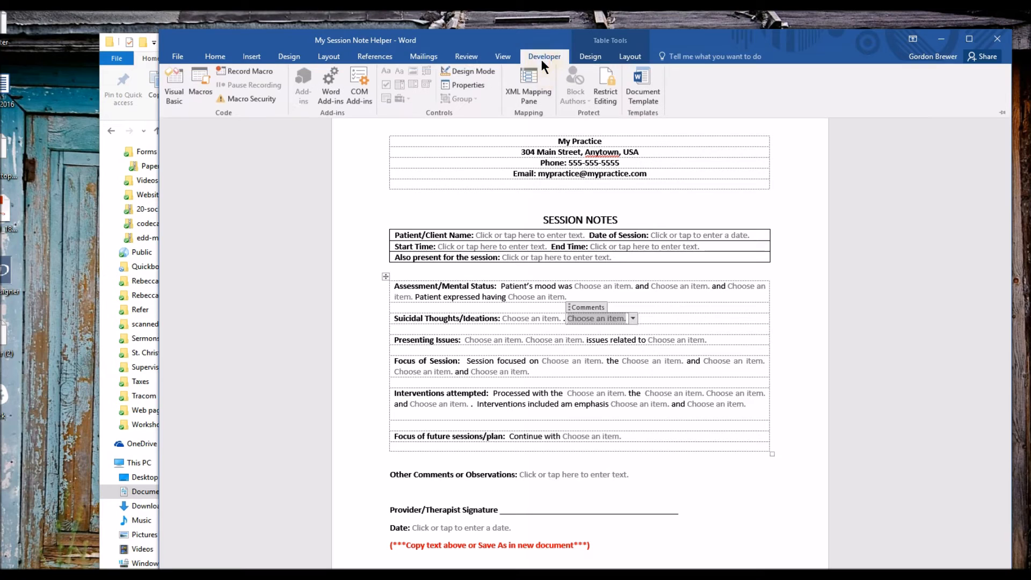
click(458, 91)
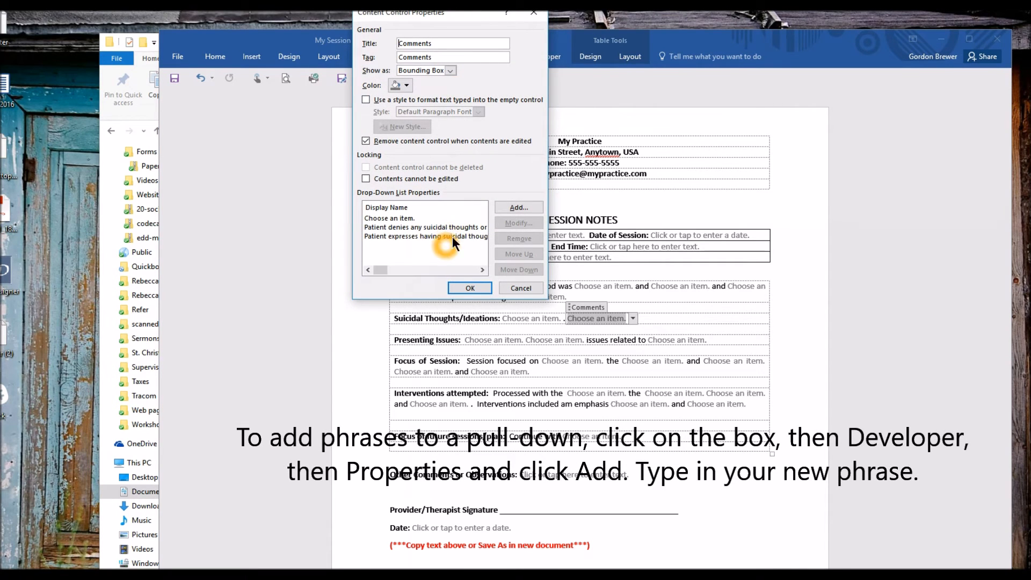
click(504, 208)
click(443, 145)
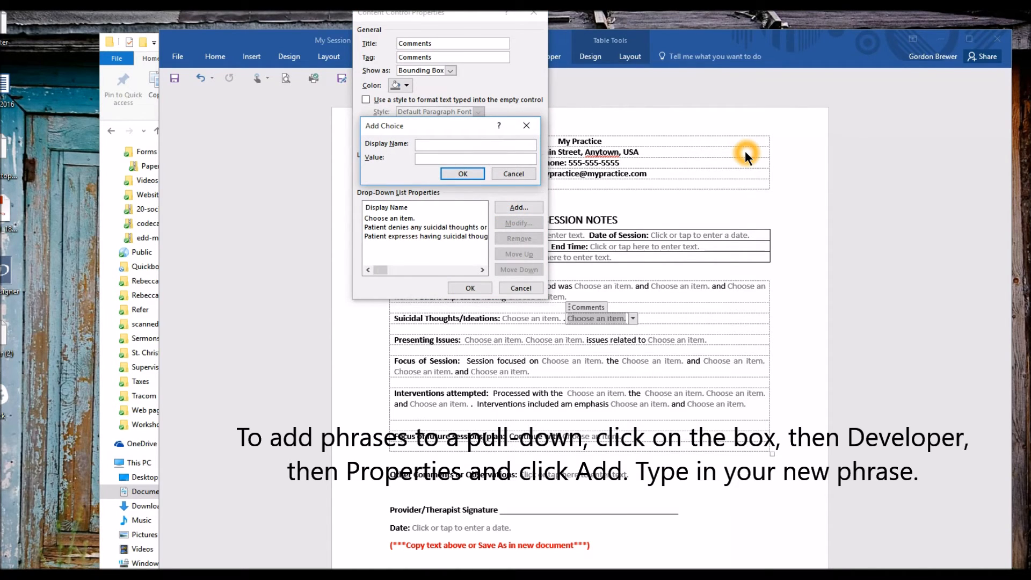
text(Patient )
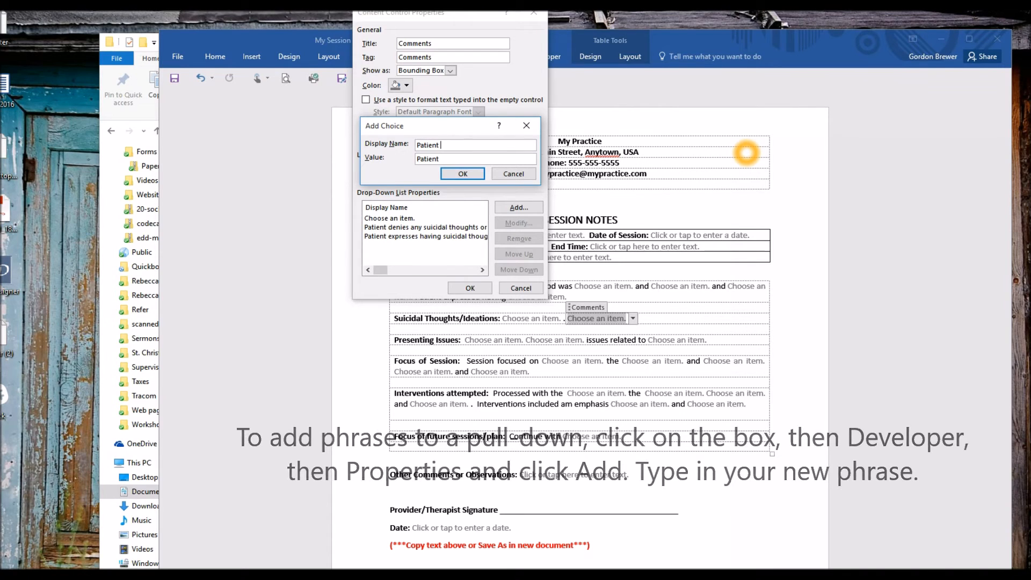
text(denies having any se)
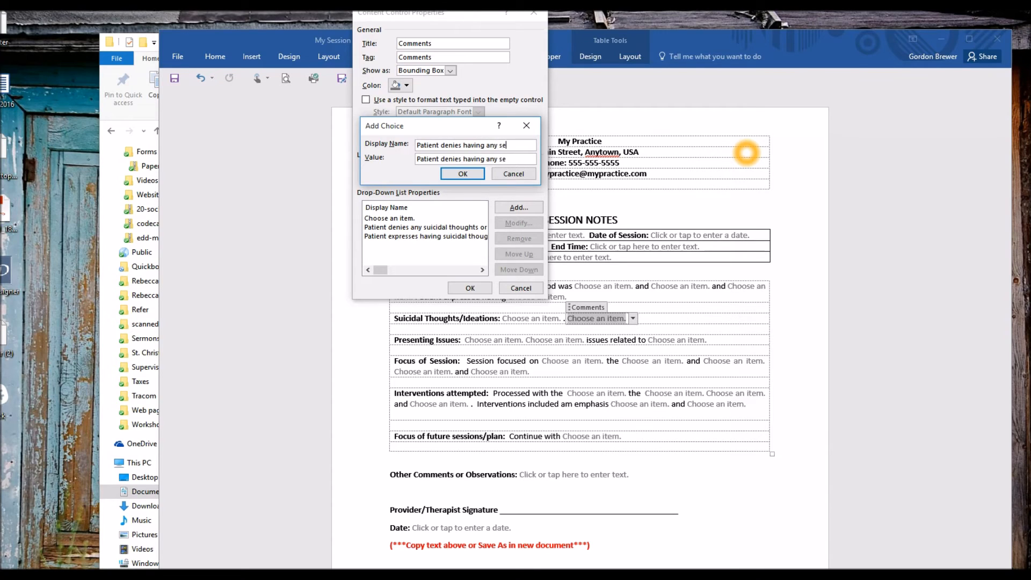
text( thoughts of self-harming or d)
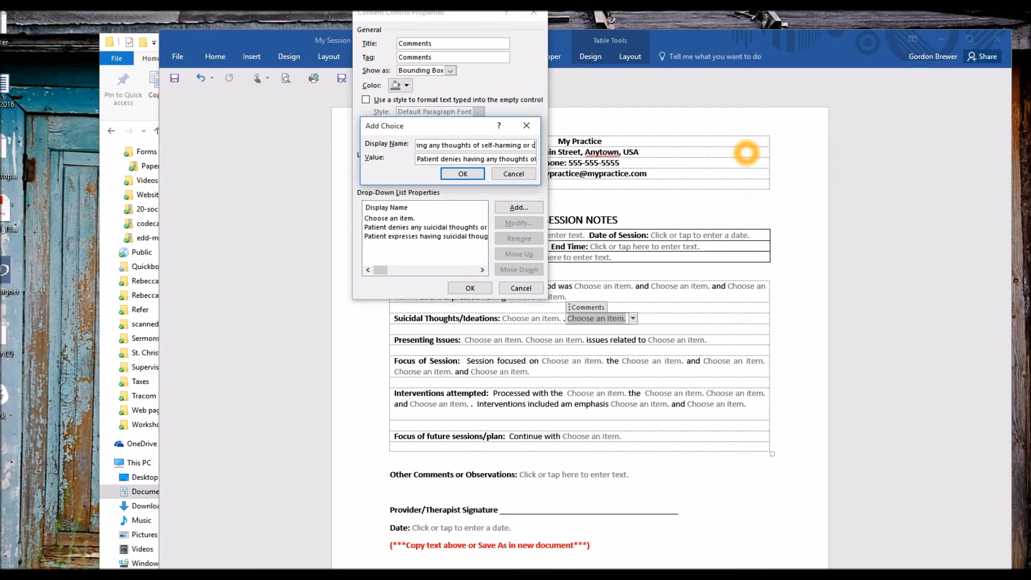
text(utting)
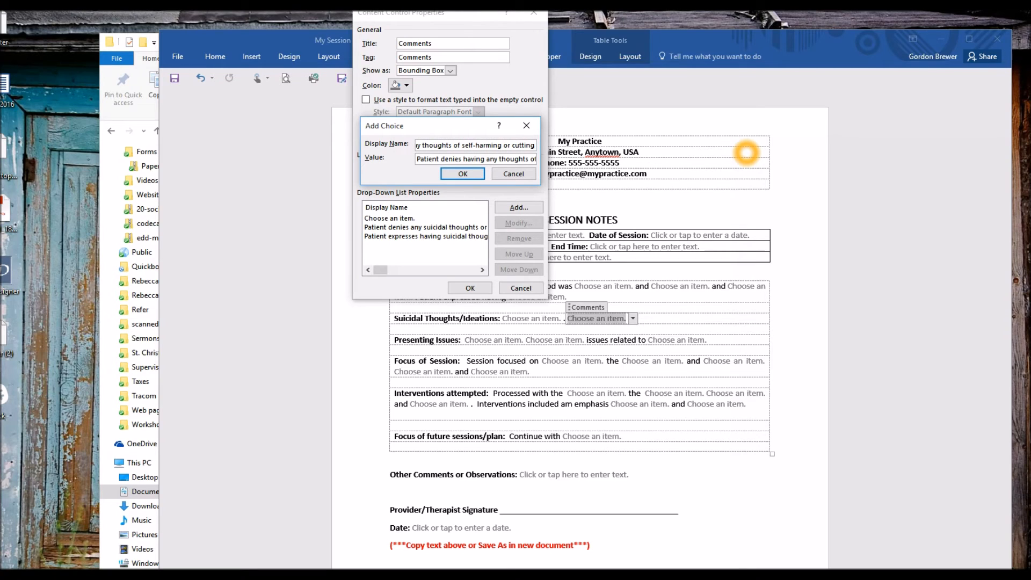
text(.)
click(462, 172)
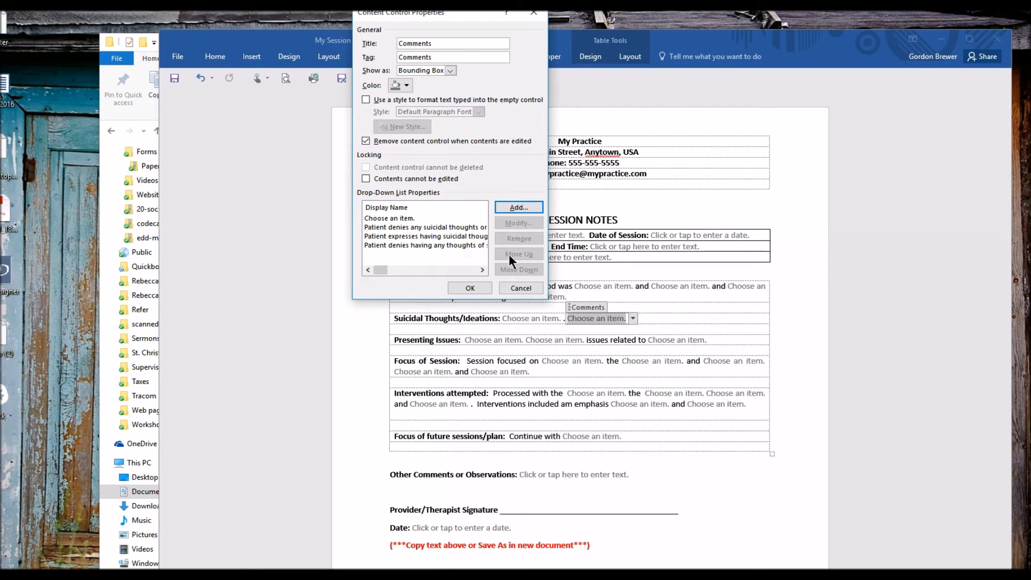
click(471, 288)
click(713, 290)
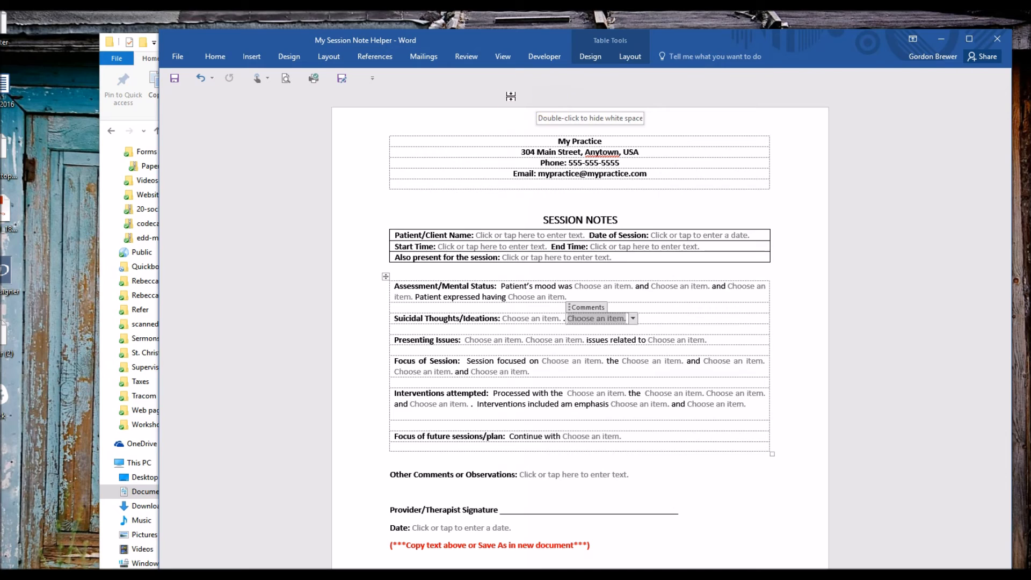
View the titles of the form's content controls in Design Mode, and switch Design Mode back off.
click(544, 57)
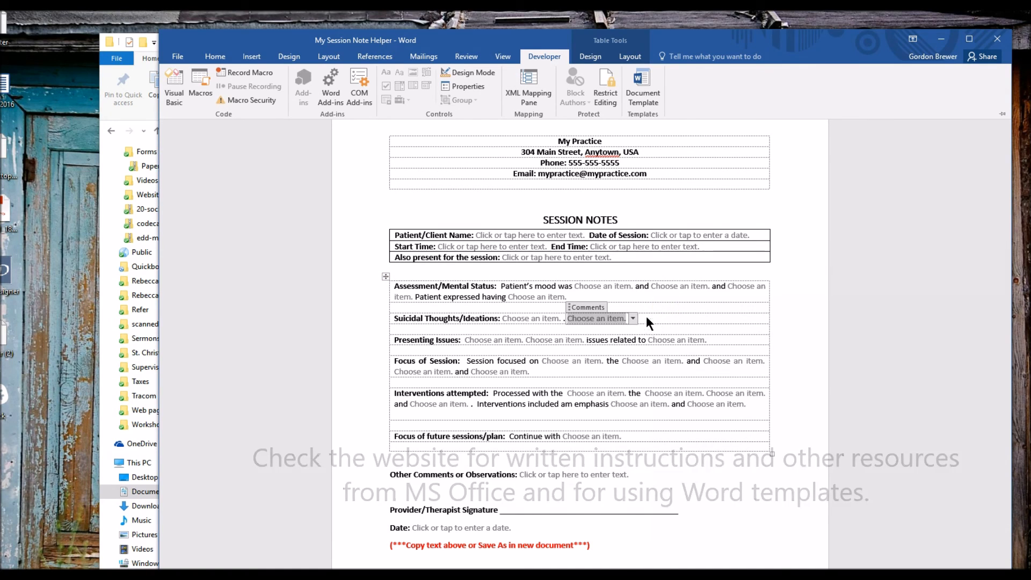
click(392, 79)
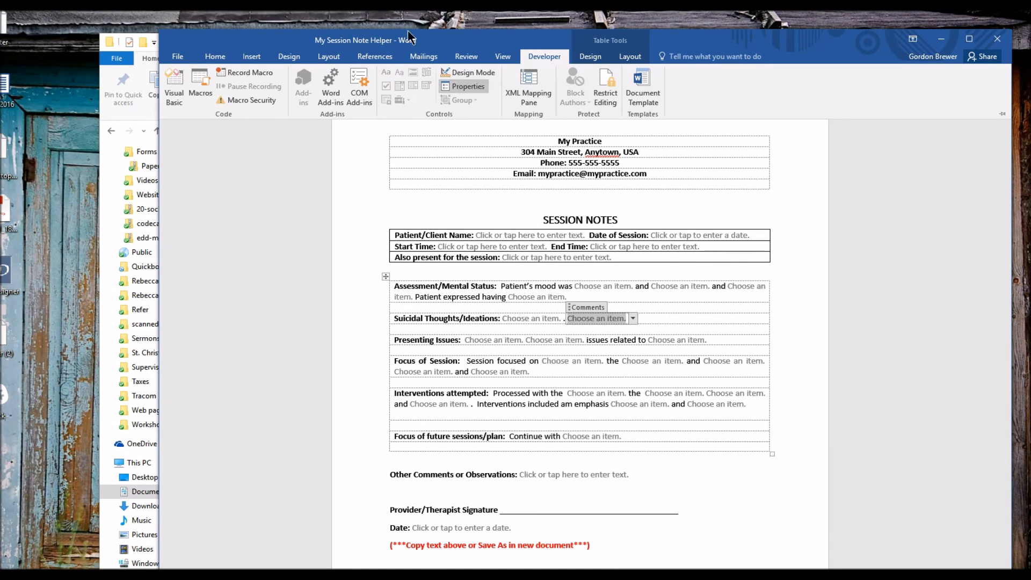
click(459, 71)
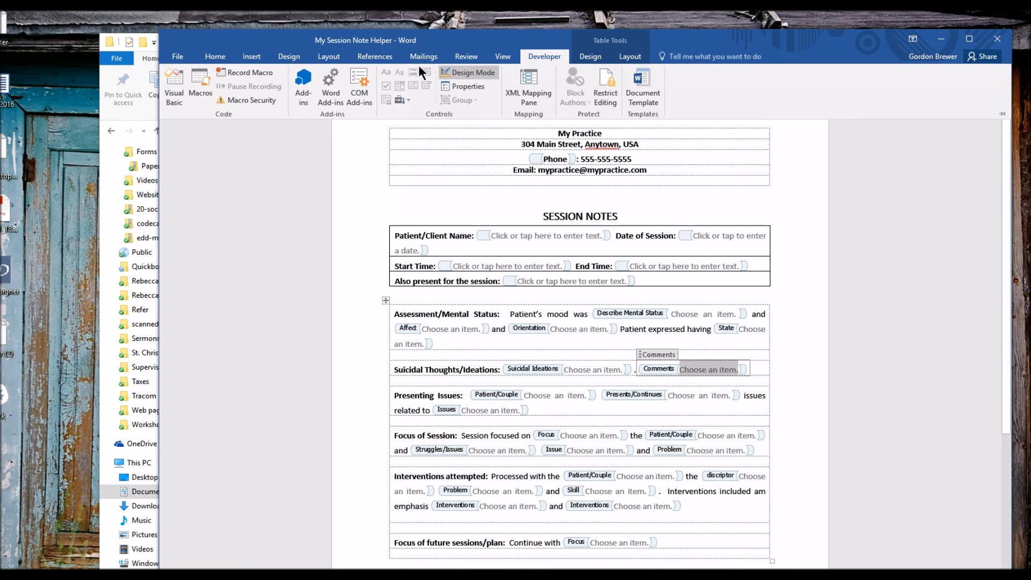
click(472, 71)
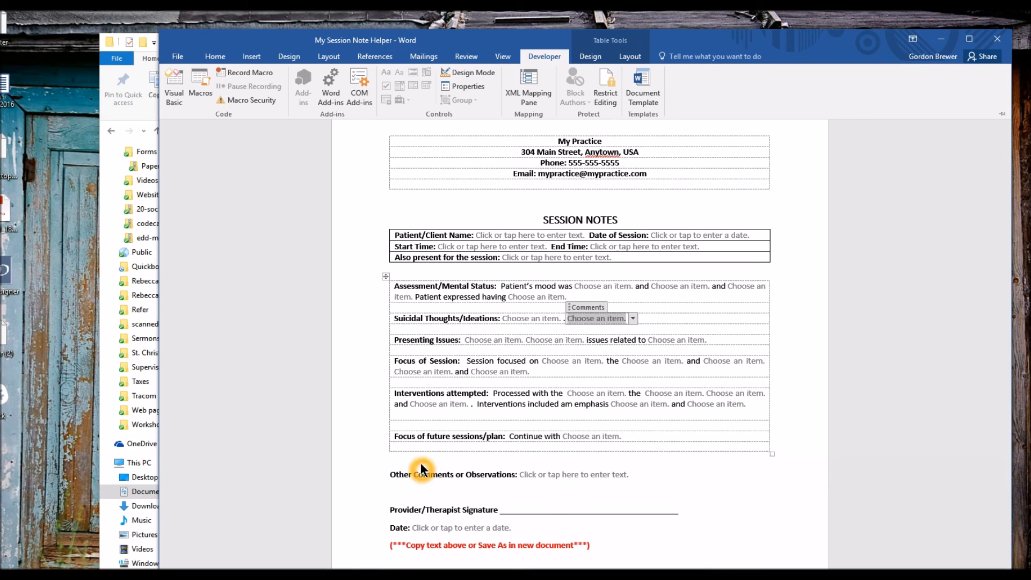
click(339, 255)
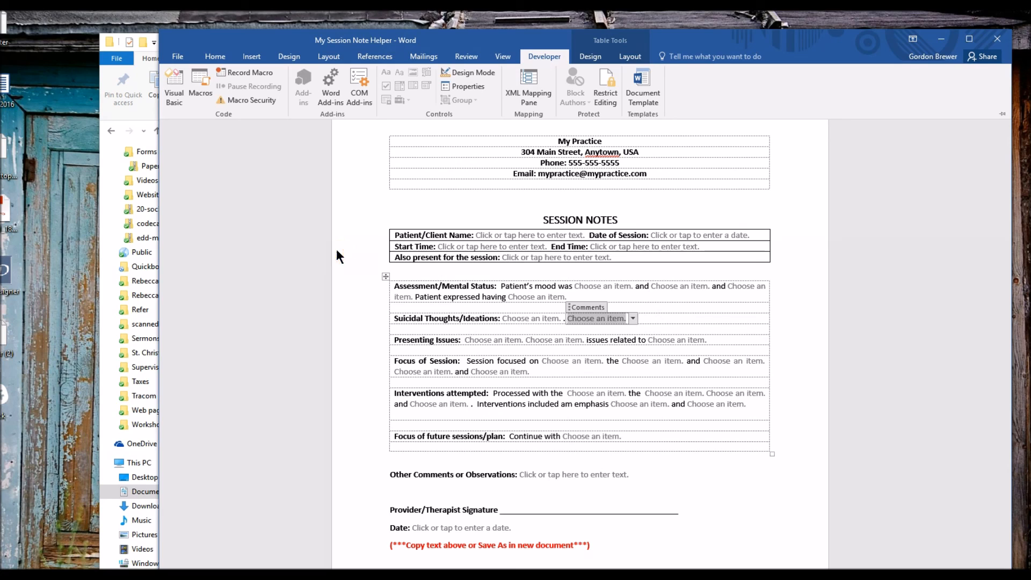